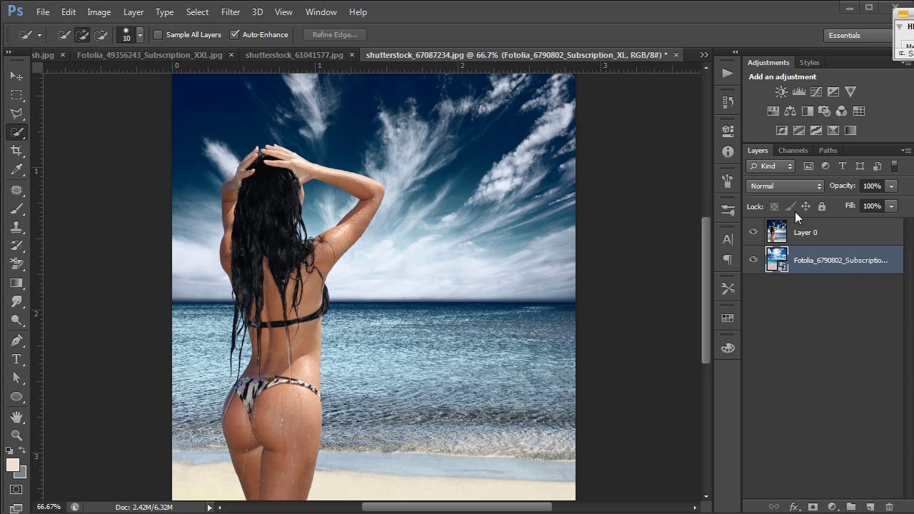
- Toggle Layer 0 on and off to compare, then hide the Fotolia beach background layer
{"action": "left_click", "coordinate": [801, 233]}
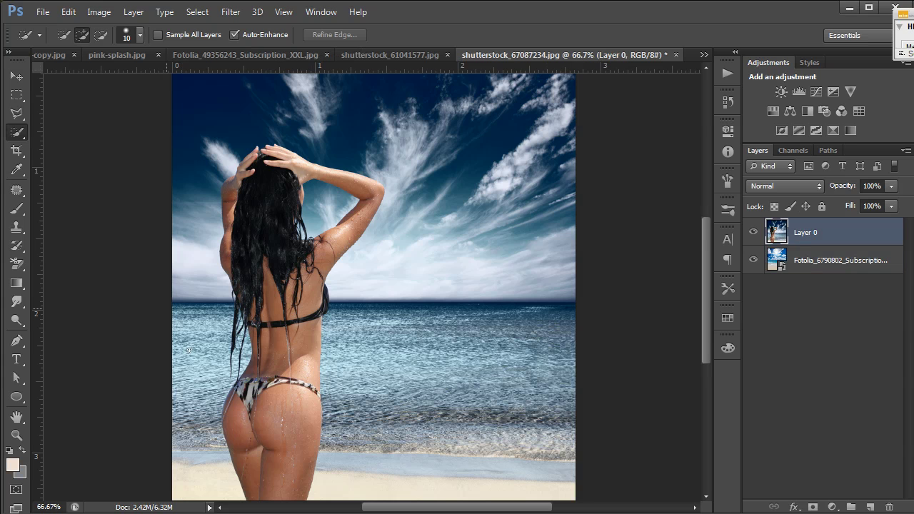
{"action": "left_click", "coordinate": [753, 232]}
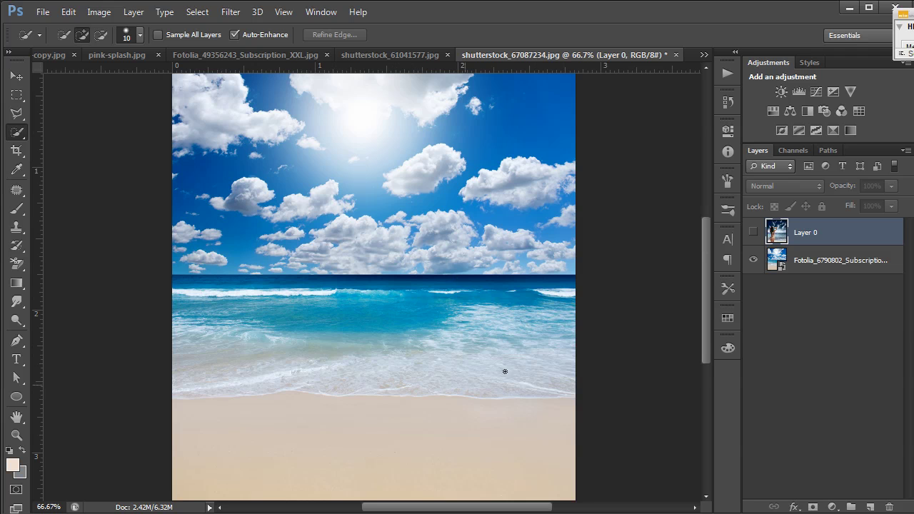
{"action": "left_click", "coordinate": [752, 232]}
{"action": "left_click", "coordinate": [751, 233]}
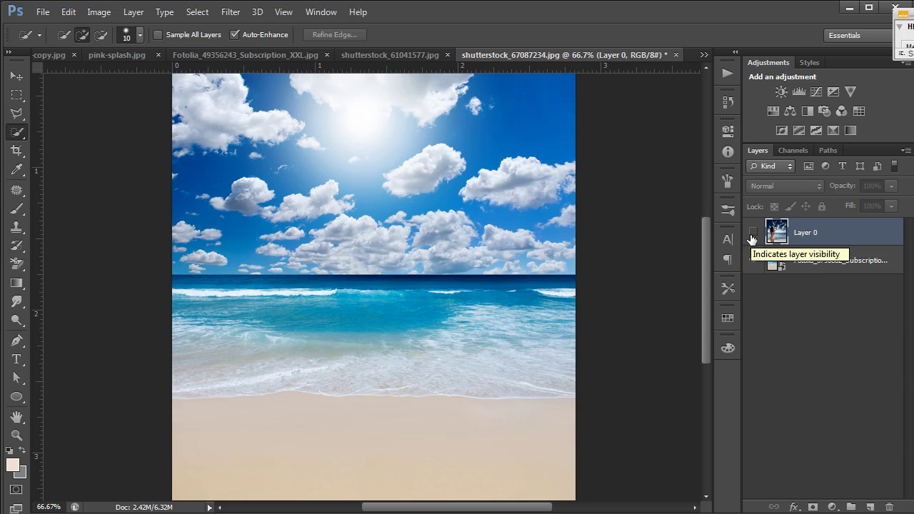
{"action": "left_click", "coordinate": [752, 232]}
{"action": "left_click", "coordinate": [793, 260]}
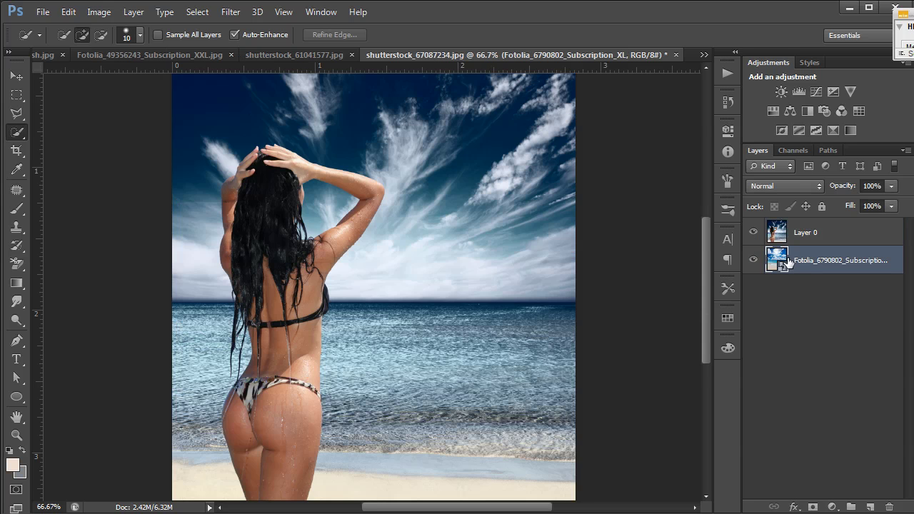
{"action": "left_click", "coordinate": [753, 260]}
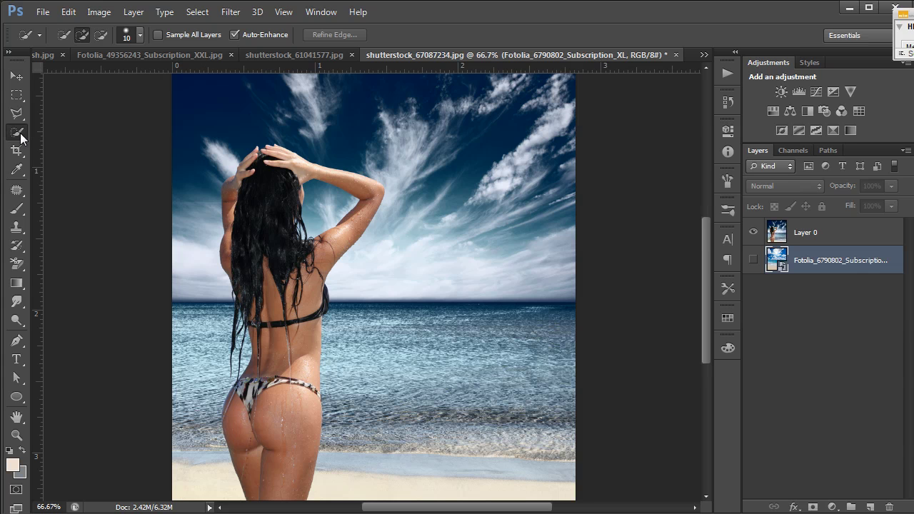
- Quick-select the woman on Layer 0 from legs through back to raised arm, restarting once
{"action": "left_click_drag", "start_coordinate": [283, 487], "coordinate": [271, 429]}
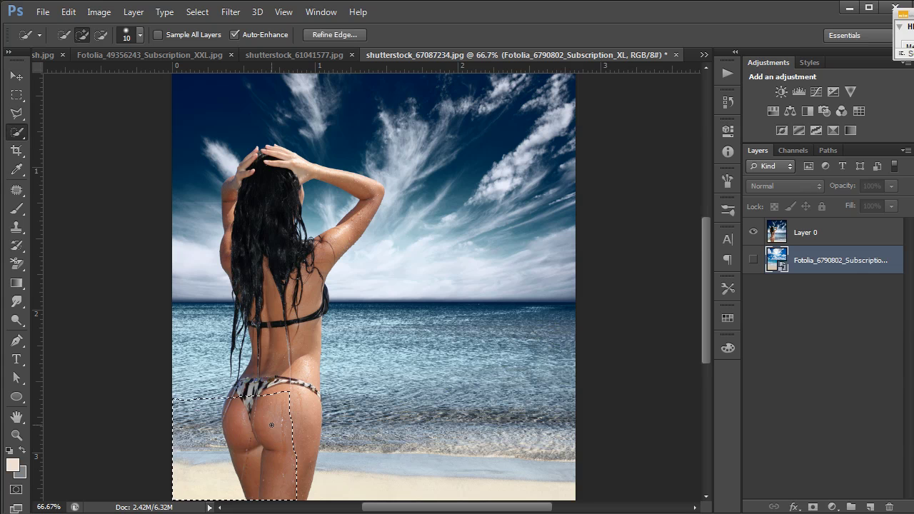
{"action": "key", "text": "ctrl+d"}
{"action": "left_click", "coordinate": [845, 236]}
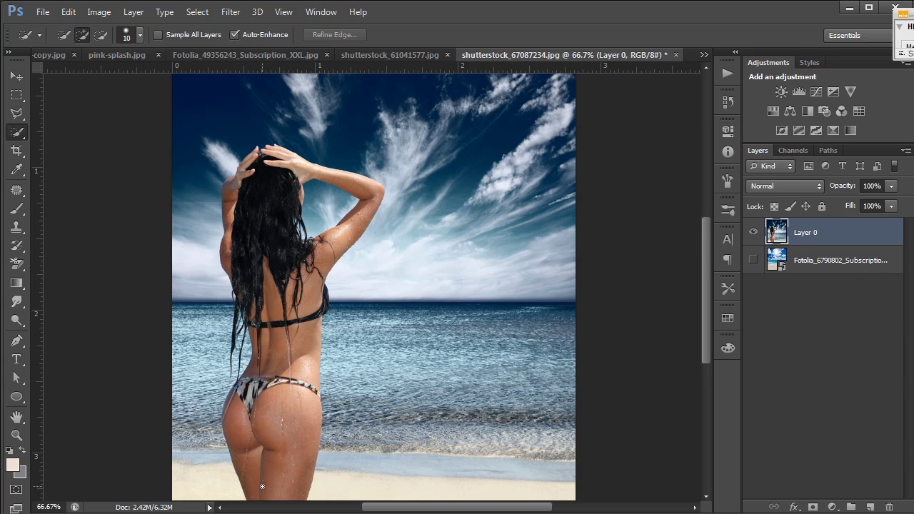
{"action": "left_click_drag", "start_coordinate": [268, 484], "coordinate": [267, 462]}
{"action": "mouse_move", "coordinate": [251, 404]}
{"action": "left_mouse_down"}
{"action": "mouse_move", "coordinate": [298, 338]}
{"action": "mouse_move", "coordinate": [299, 301]}
{"action": "left_mouse_up"}
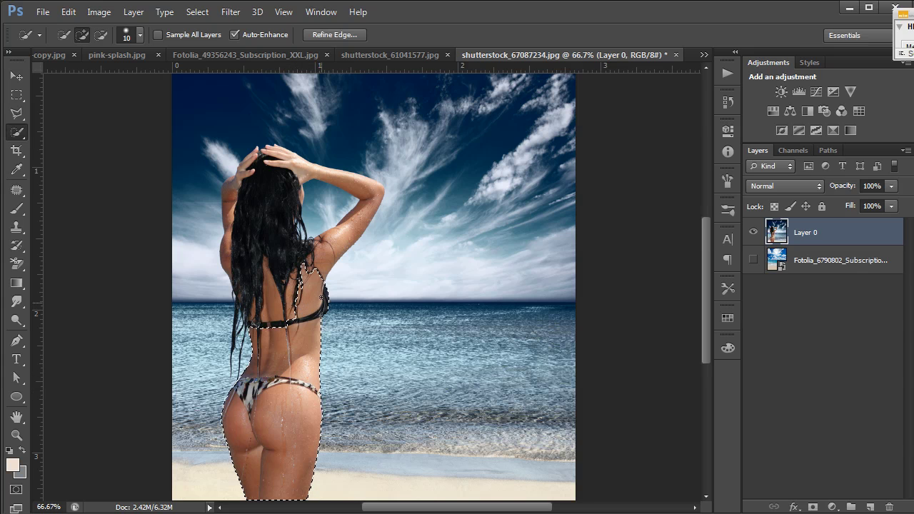
{"action": "mouse_move", "coordinate": [333, 247]}
{"action": "left_mouse_down"}
{"action": "mouse_move", "coordinate": [369, 200]}
{"action": "mouse_move", "coordinate": [318, 166]}
{"action": "mouse_move", "coordinate": [299, 184]}
{"action": "mouse_move", "coordinate": [299, 245]}
{"action": "mouse_move", "coordinate": [256, 312]}
{"action": "left_mouse_up"}
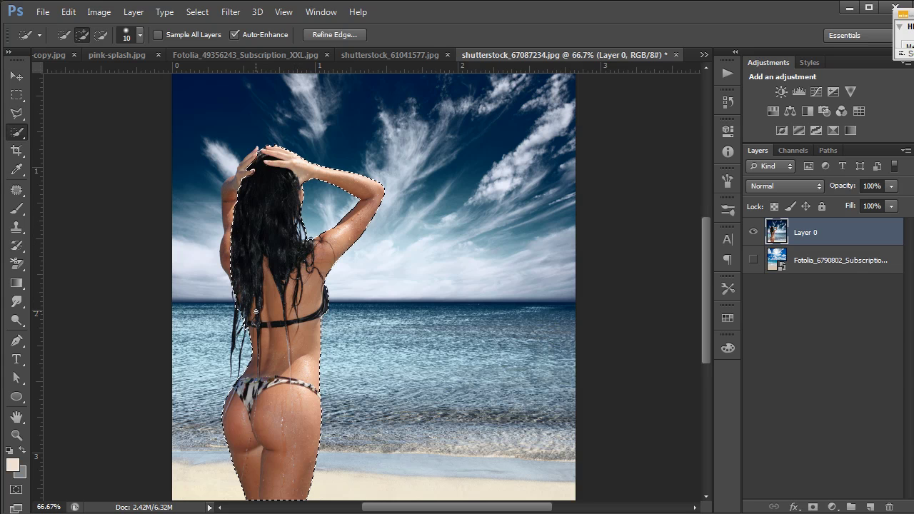
{"action": "mouse_move", "coordinate": [238, 269]}
{"action": "left_mouse_down"}
{"action": "mouse_move", "coordinate": [227, 257]}
{"action": "mouse_move", "coordinate": [229, 215]}
{"action": "left_mouse_up"}
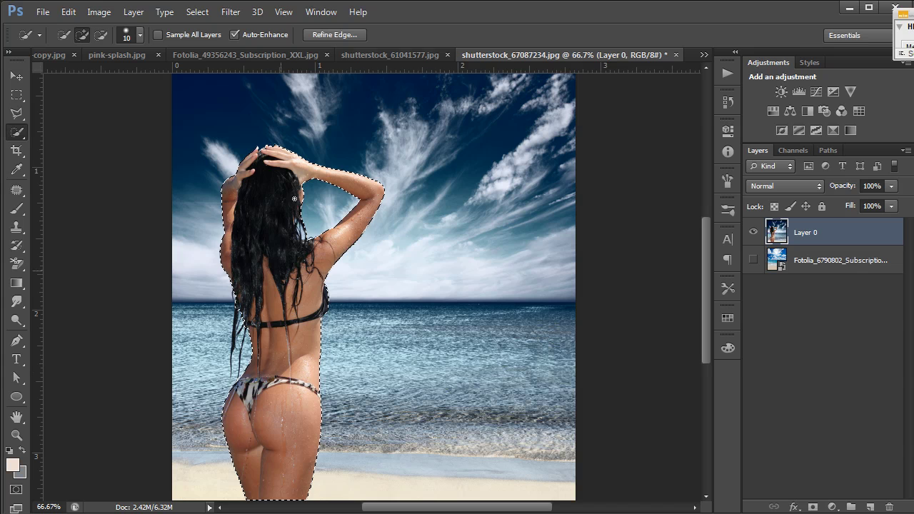
- Open Refine Edge, move it aside, and preview Marching Ants, Overlay and On Black views
{"action": "left_click", "coordinate": [344, 33]}
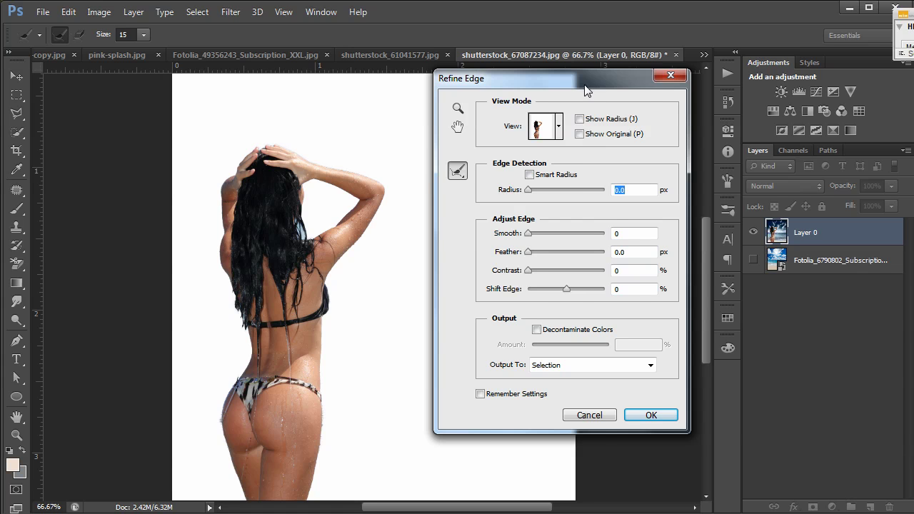
{"action": "left_click_drag", "start_coordinate": [584, 84], "coordinate": [628, 76]}
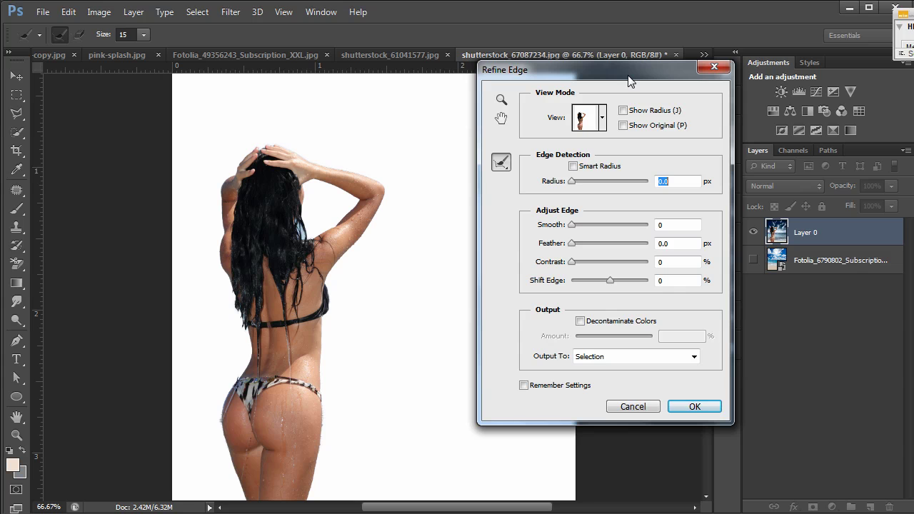
{"action": "left_click", "coordinate": [602, 118]}
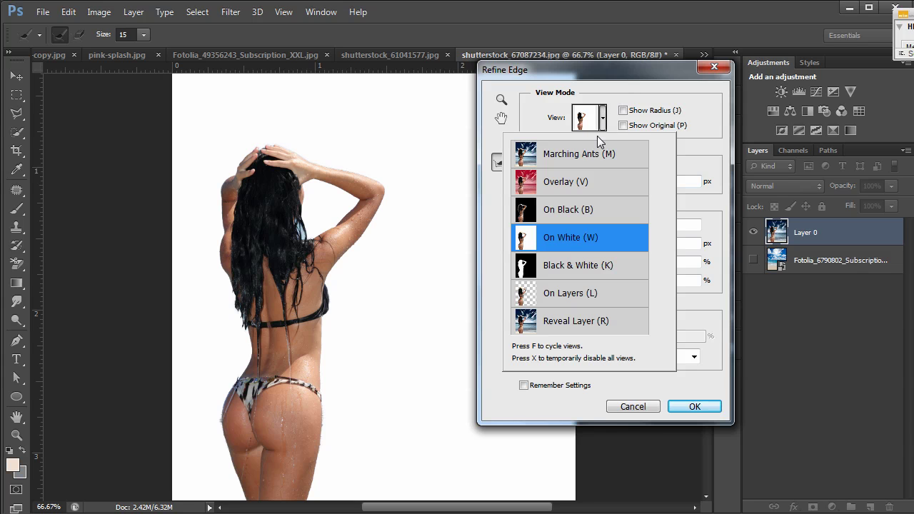
{"action": "left_click", "coordinate": [578, 153]}
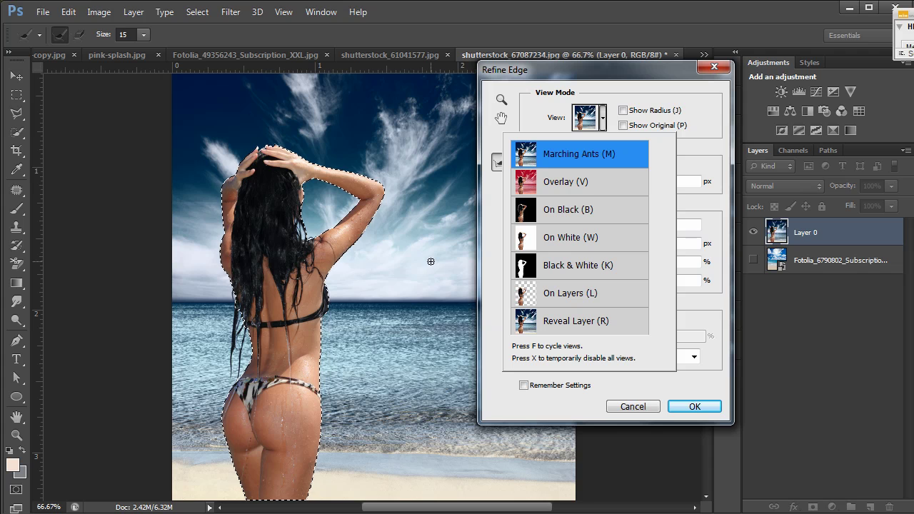
{"action": "left_click", "coordinate": [561, 187]}
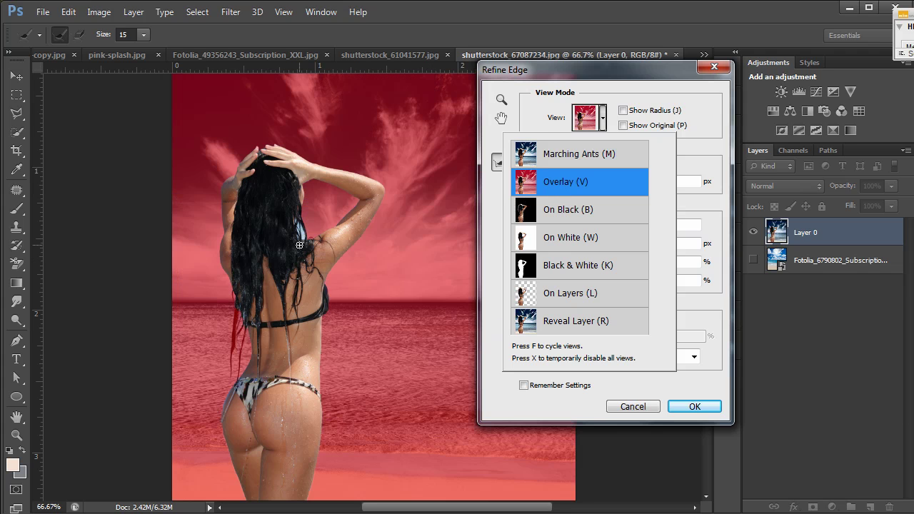
{"action": "left_click", "coordinate": [566, 213]}
- Try On White, Black & White, On Layers and Reveal Layer, then settle on On White
{"action": "left_click", "coordinate": [568, 236]}
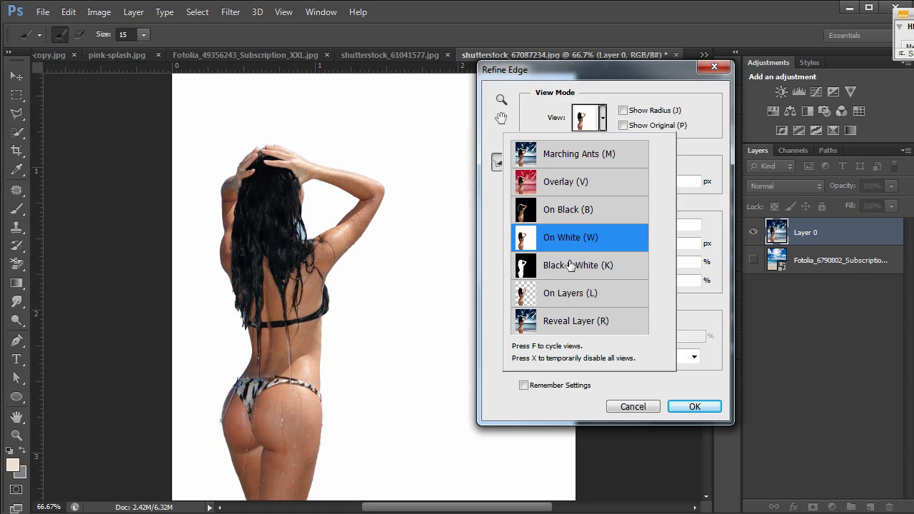
{"action": "left_click", "coordinate": [570, 266]}
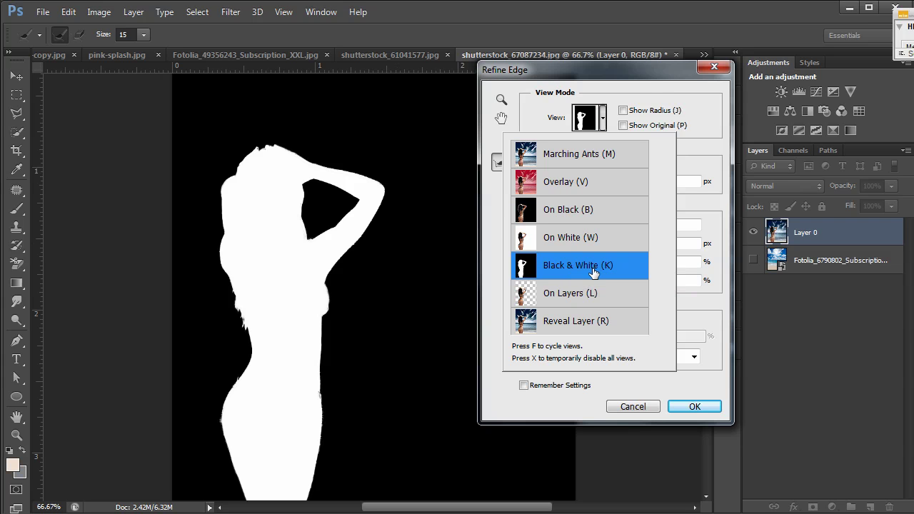
{"action": "left_click", "coordinate": [578, 295]}
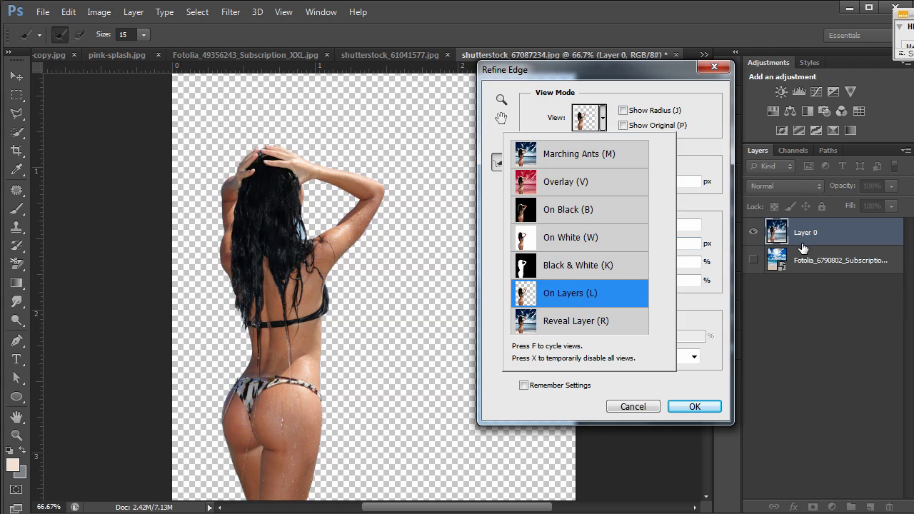
{"action": "left_click", "coordinate": [568, 323]}
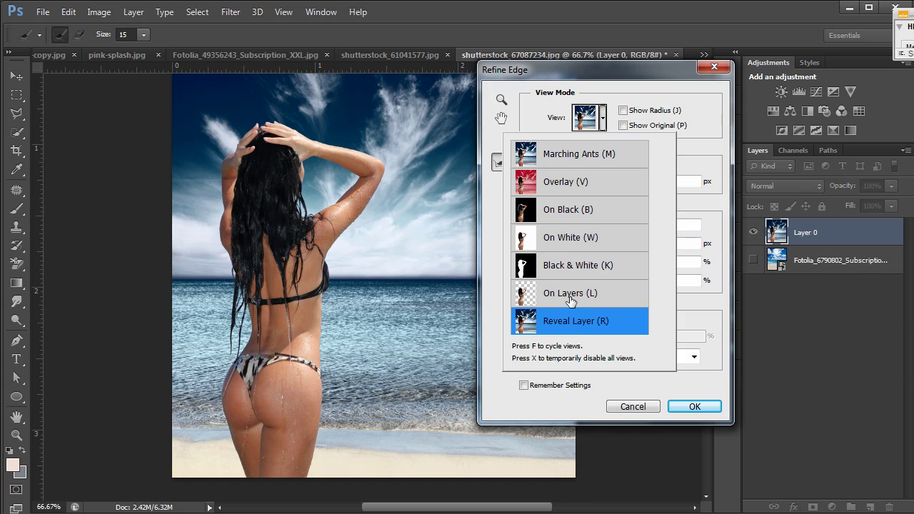
{"action": "left_click", "coordinate": [565, 247]}
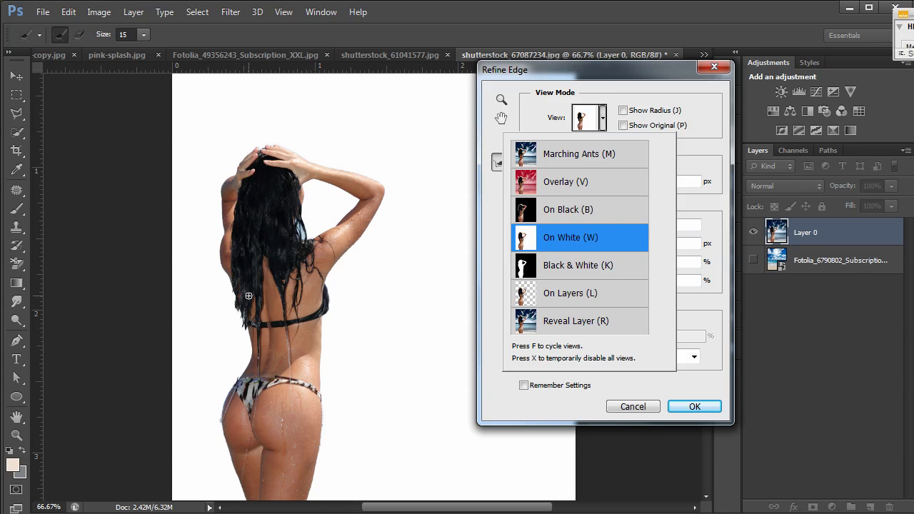
{"action": "left_click", "coordinate": [531, 114]}
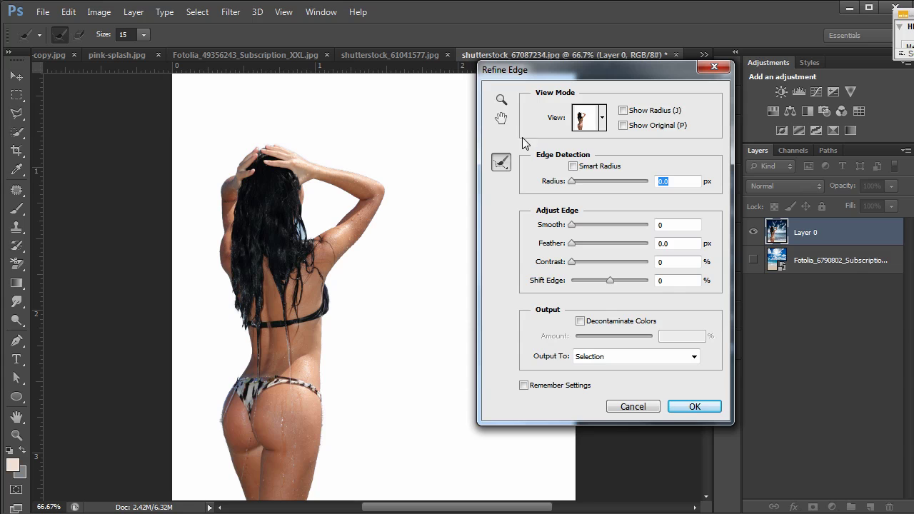
- Brush the left hair edge and neck with the Refine Radius Tool to recover loose strands
{"action": "left_click", "coordinate": [501, 164]}
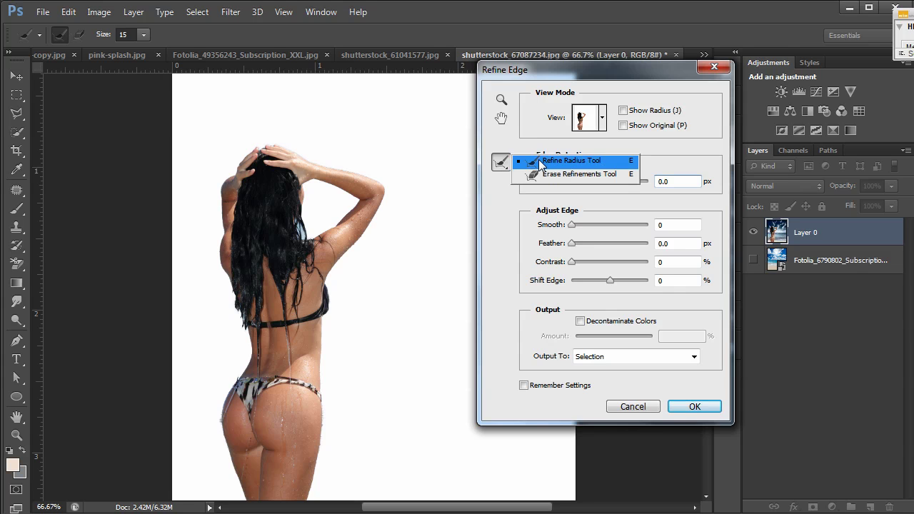
{"action": "left_click", "coordinate": [541, 162]}
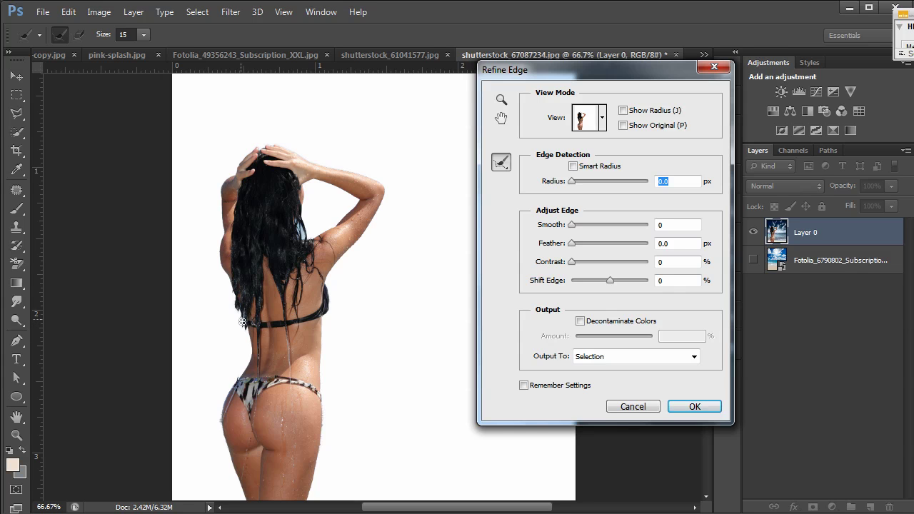
{"action": "mouse_move", "coordinate": [239, 316]}
{"action": "left_mouse_down"}
{"action": "mouse_move", "coordinate": [237, 288]}
{"action": "mouse_move", "coordinate": [229, 386]}
{"action": "mouse_move", "coordinate": [247, 311]}
{"action": "mouse_move", "coordinate": [240, 379]}
{"action": "mouse_move", "coordinate": [245, 302]}
{"action": "mouse_move", "coordinate": [239, 284]}
{"action": "mouse_move", "coordinate": [214, 290]}
{"action": "left_mouse_up"}
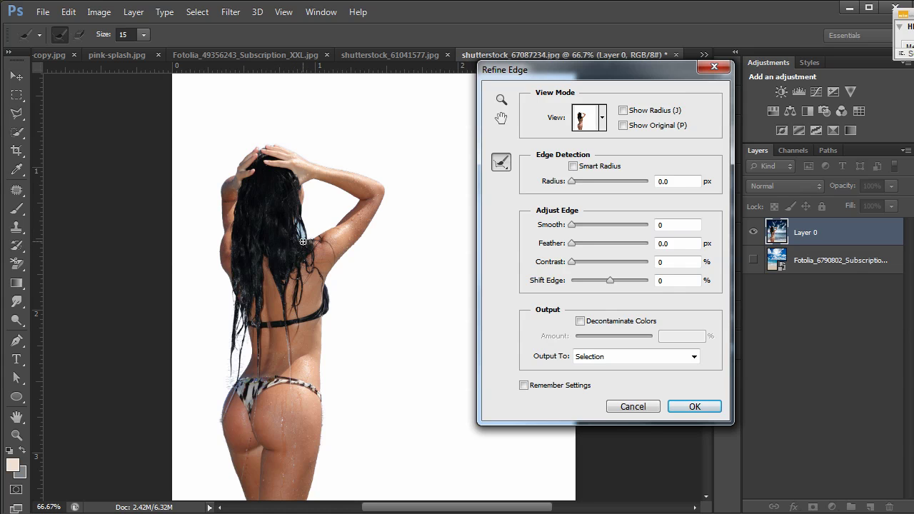
{"action": "mouse_move", "coordinate": [307, 234]}
{"action": "left_mouse_down"}
{"action": "mouse_move", "coordinate": [300, 219]}
{"action": "mouse_move", "coordinate": [297, 248]}
{"action": "left_mouse_up"}
{"action": "left_click", "coordinate": [500, 164]}
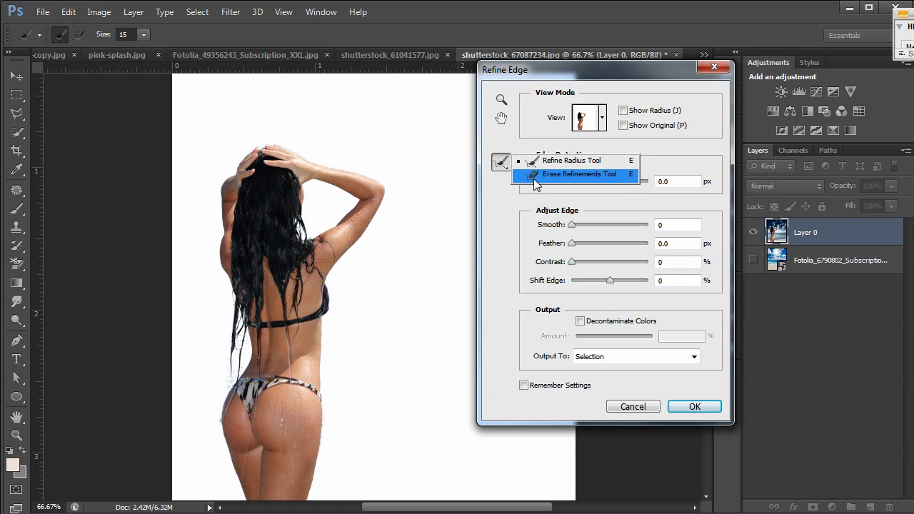
{"action": "left_click", "coordinate": [500, 193]}
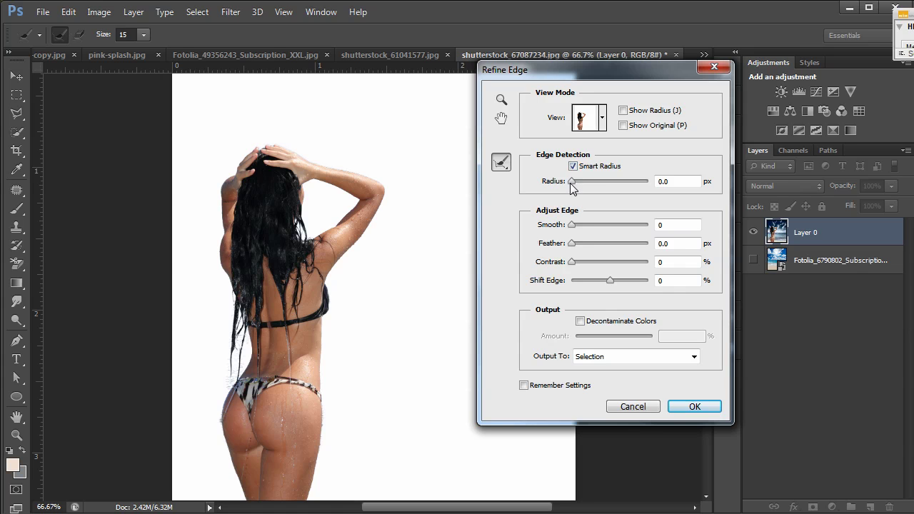
- Keep Smart Radius on with a 3.5 px radius and add slight edge smoothing
{"action": "left_click_drag", "start_coordinate": [572, 184], "coordinate": [594, 183]}
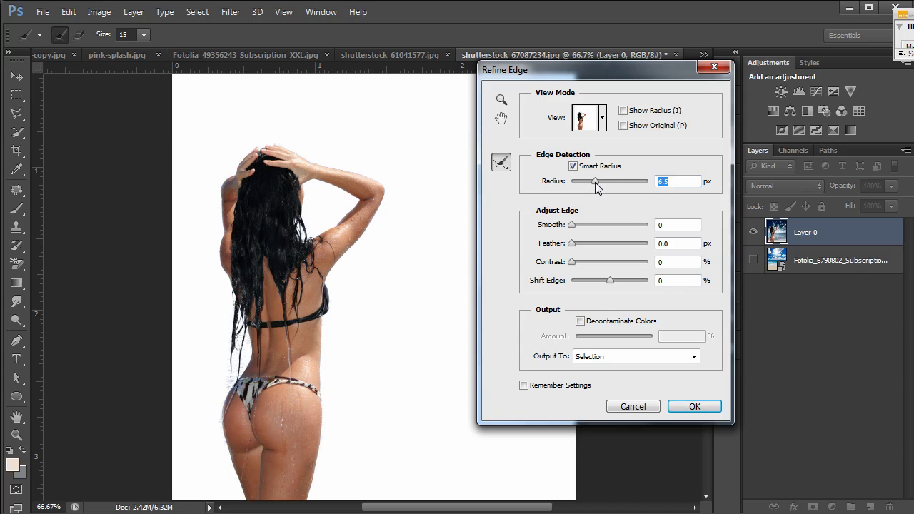
{"action": "left_click", "coordinate": [572, 166]}
{"action": "left_click", "coordinate": [573, 167]}
{"action": "left_click_drag", "start_coordinate": [593, 183], "coordinate": [586, 183]}
{"action": "left_click_drag", "start_coordinate": [571, 226], "coordinate": [577, 230]}
- Preview as Black & White, raise Contrast to 58% and Smooth to 3, and apply
{"action": "left_click", "coordinate": [602, 119]}
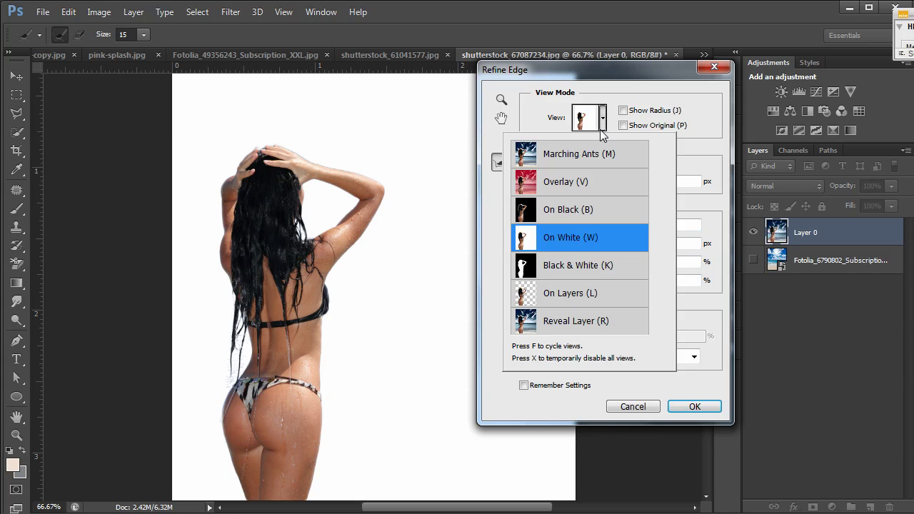
{"action": "left_click", "coordinate": [562, 275]}
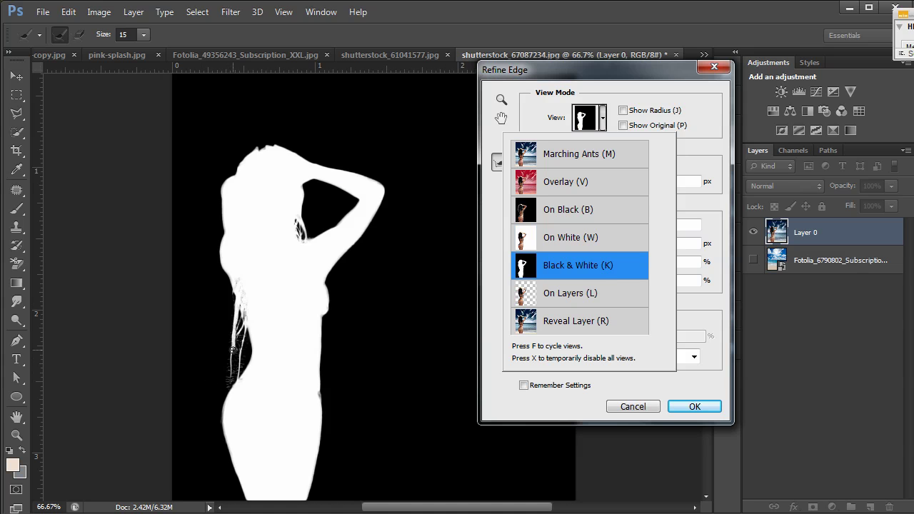
{"action": "left_click", "coordinate": [716, 157]}
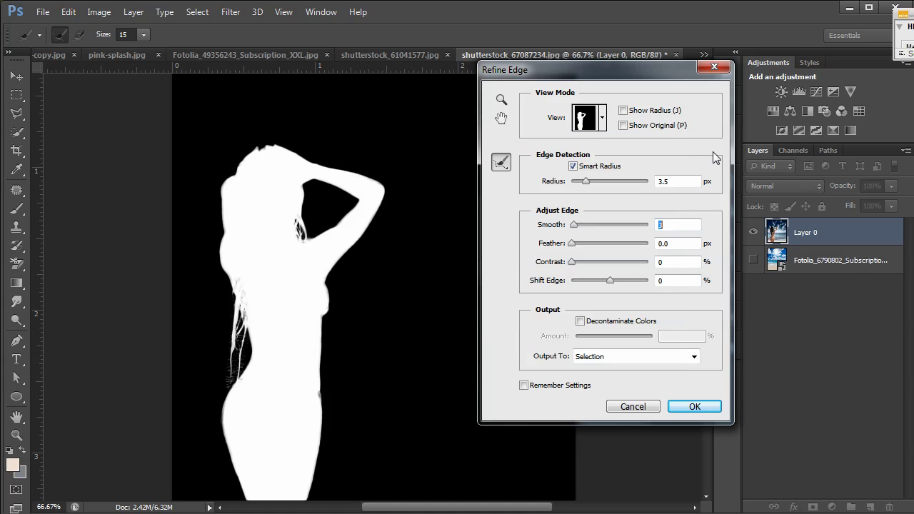
{"action": "left_click_drag", "start_coordinate": [572, 264], "coordinate": [616, 267]}
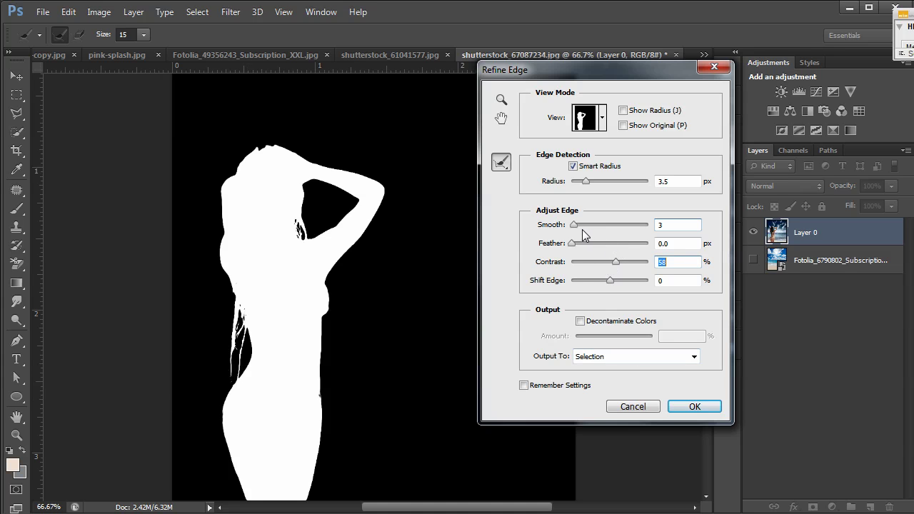
{"action": "left_click_drag", "start_coordinate": [576, 227], "coordinate": [575, 245]}
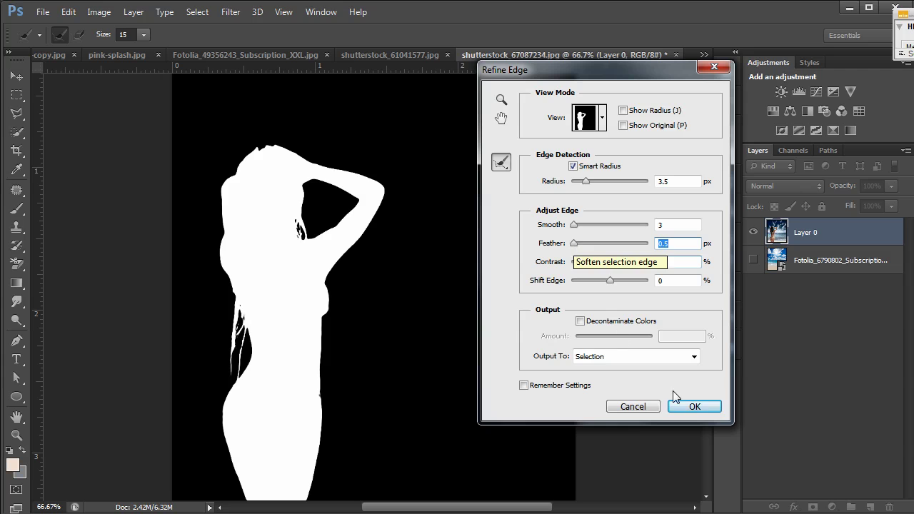
{"action": "left_click", "coordinate": [693, 405]}
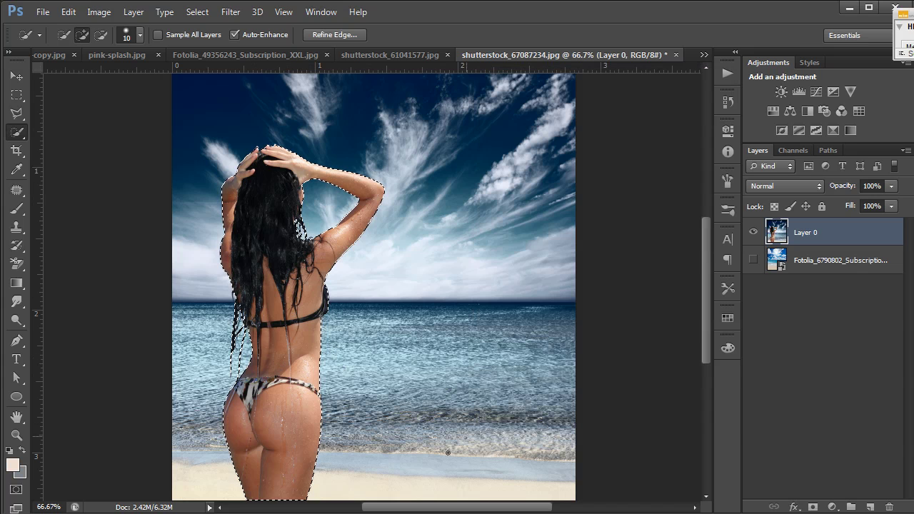
- Output the woman as a new layer with layer mask, decontaminating colours at 30%
{"action": "left_click", "coordinate": [356, 38]}
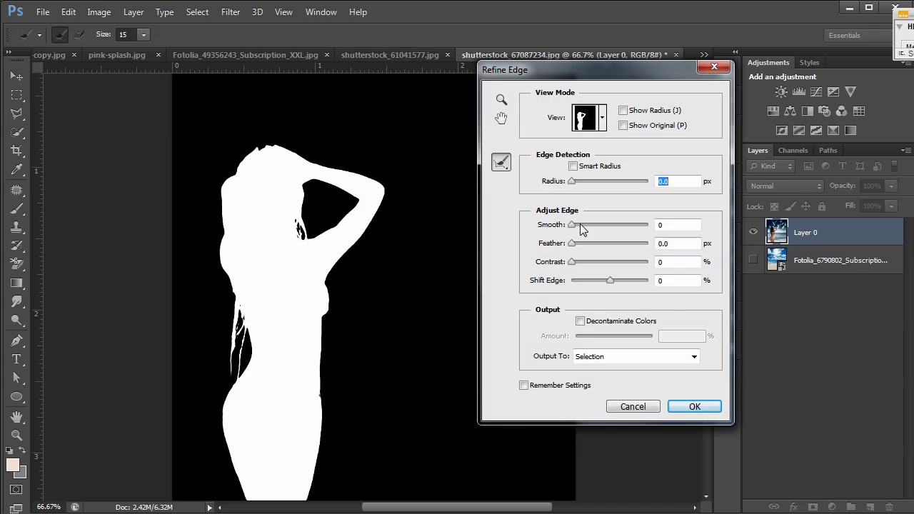
{"action": "left_click", "coordinate": [581, 322]}
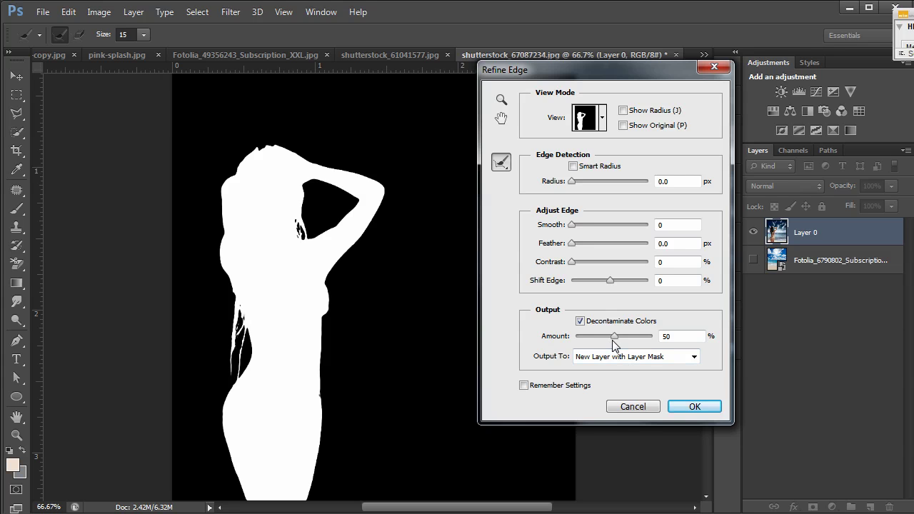
{"action": "left_click_drag", "start_coordinate": [614, 341], "coordinate": [598, 341]}
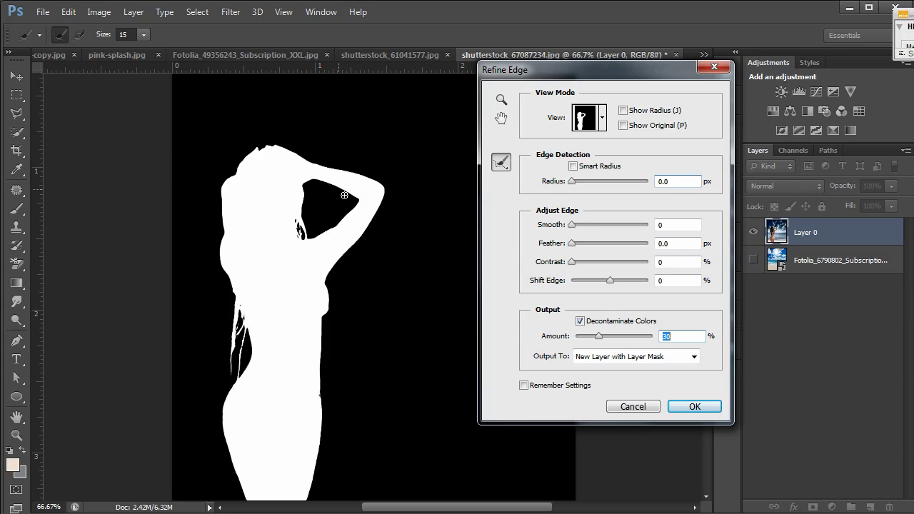
{"action": "left_click", "coordinate": [600, 362]}
{"action": "left_click", "coordinate": [603, 405]}
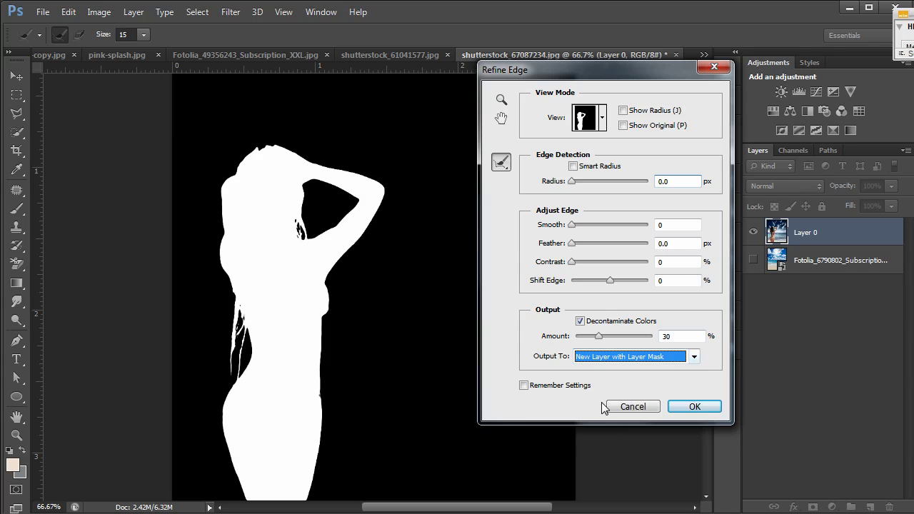
{"action": "left_click", "coordinate": [690, 407]}
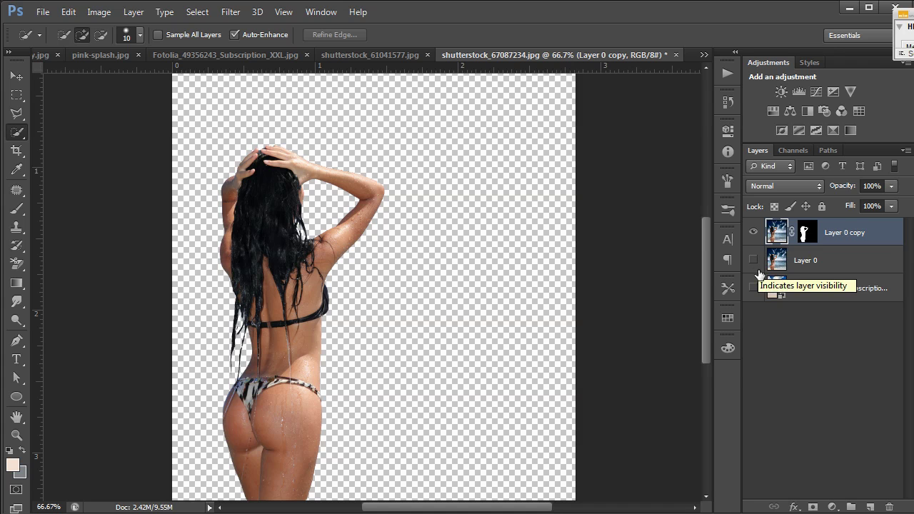
- Show the Fotolia beach layer, zoom in to check hair and strap edges, then target the mask
{"action": "left_click", "coordinate": [752, 287]}
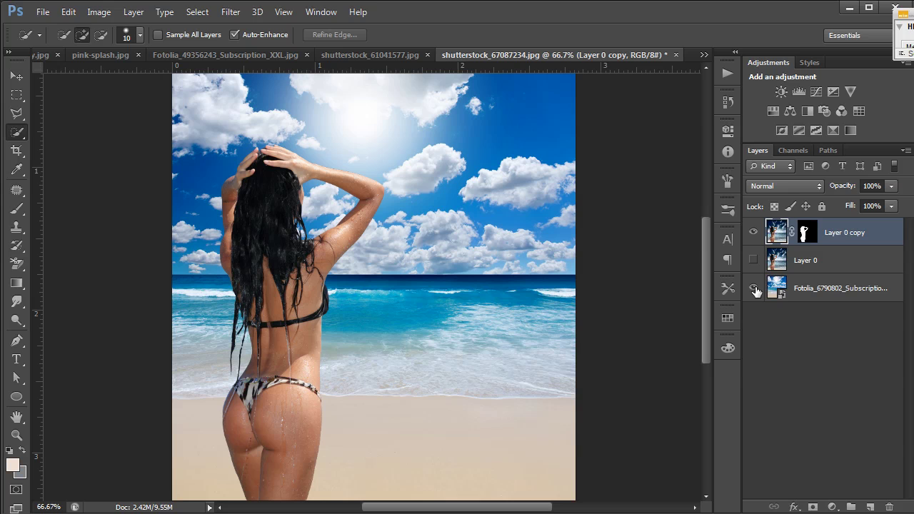
{"action": "key", "text": "z"}
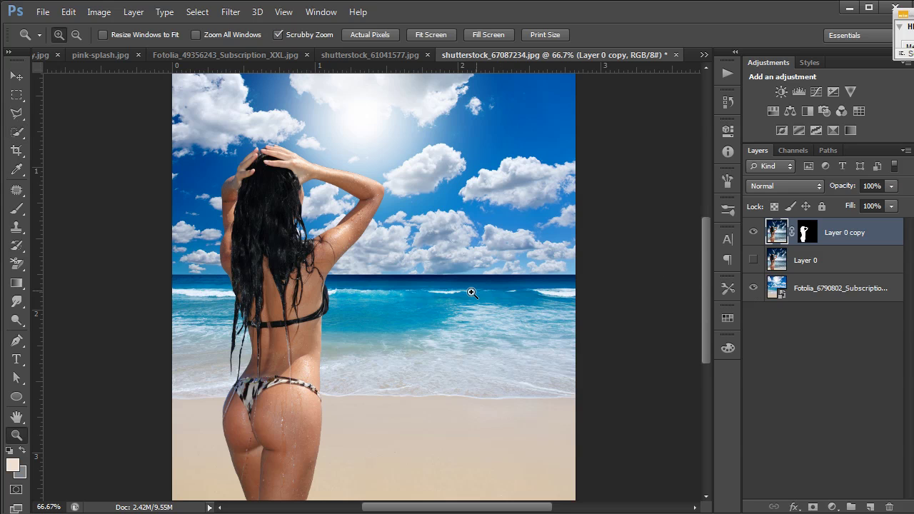
{"action": "left_click", "coordinate": [412, 299], "text": "alt"}
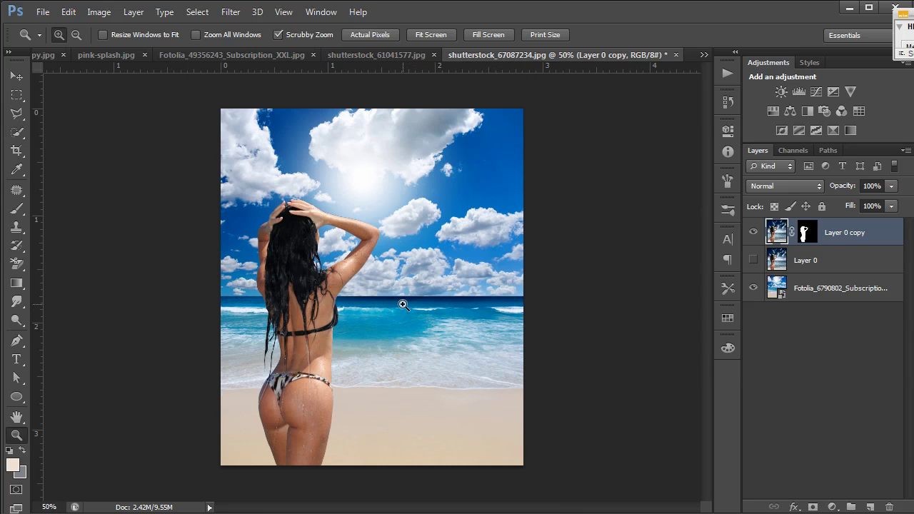
{"action": "left_click", "coordinate": [273, 331]}
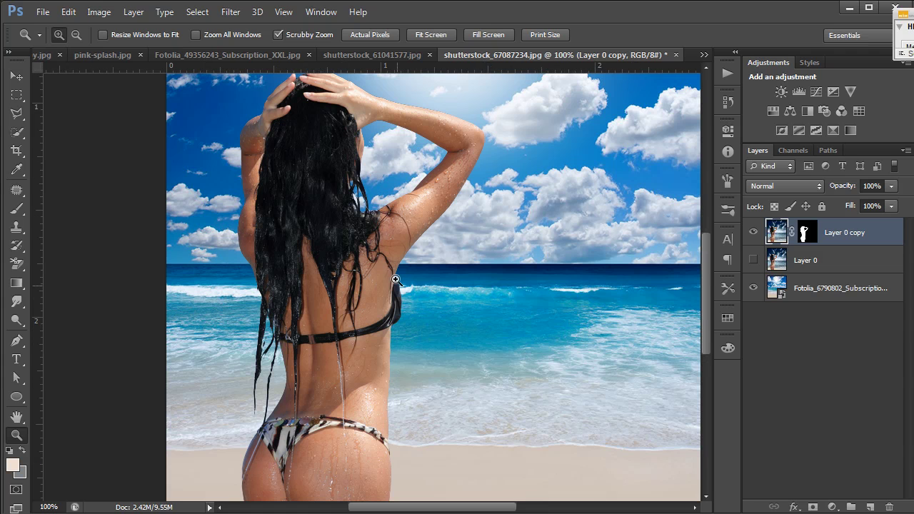
{"action": "left_click", "coordinate": [393, 221], "text": "alt"}
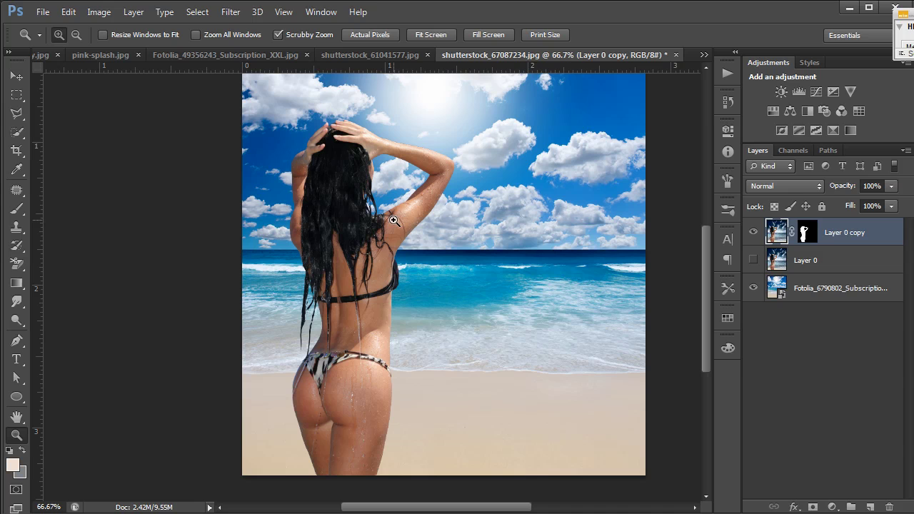
{"action": "left_click", "coordinate": [807, 234]}
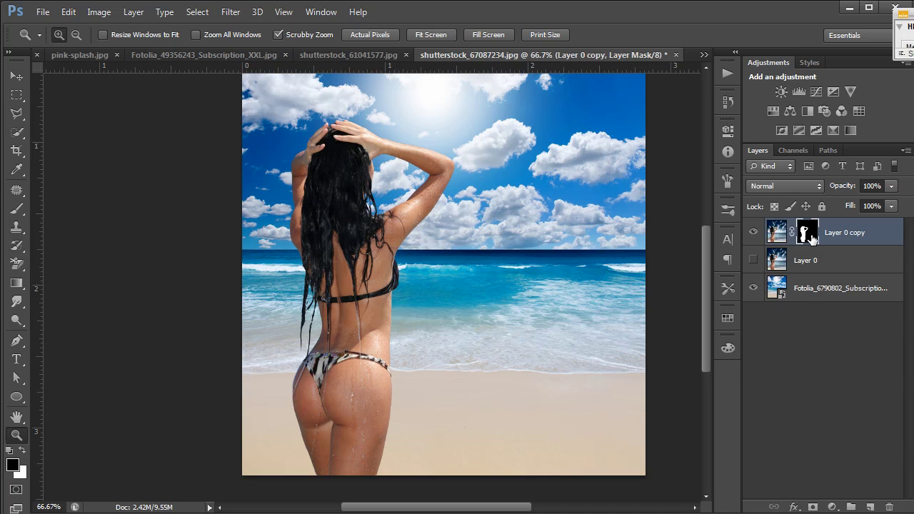